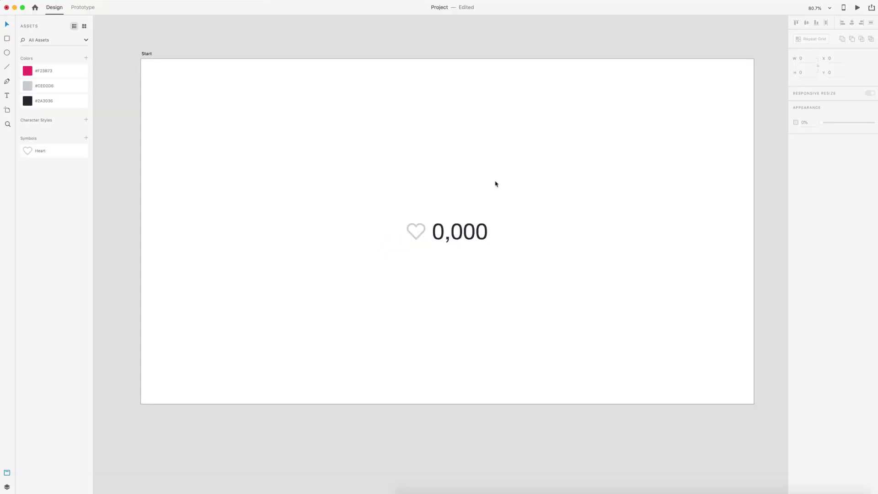
Select the outline Heart symbol, then pick the first 0 of the 0,000 counter.
{"action": "left_click", "coordinate": [422, 236]}
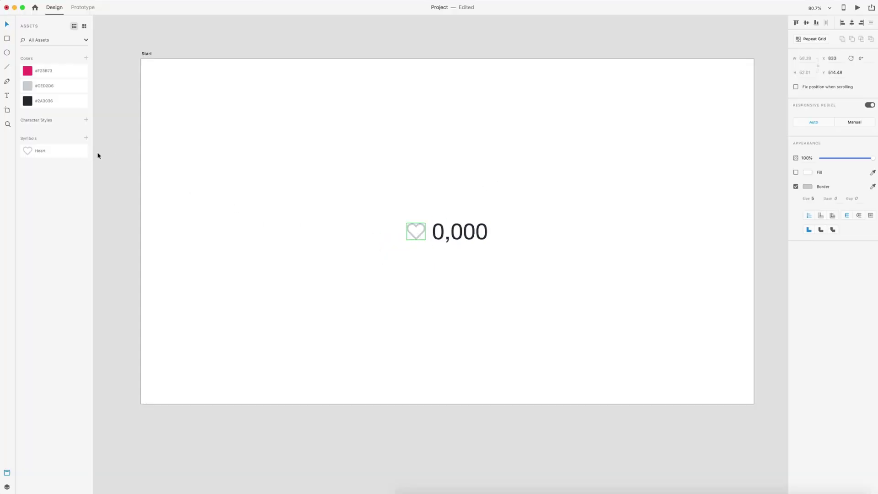
{"action": "left_click", "coordinate": [448, 240]}
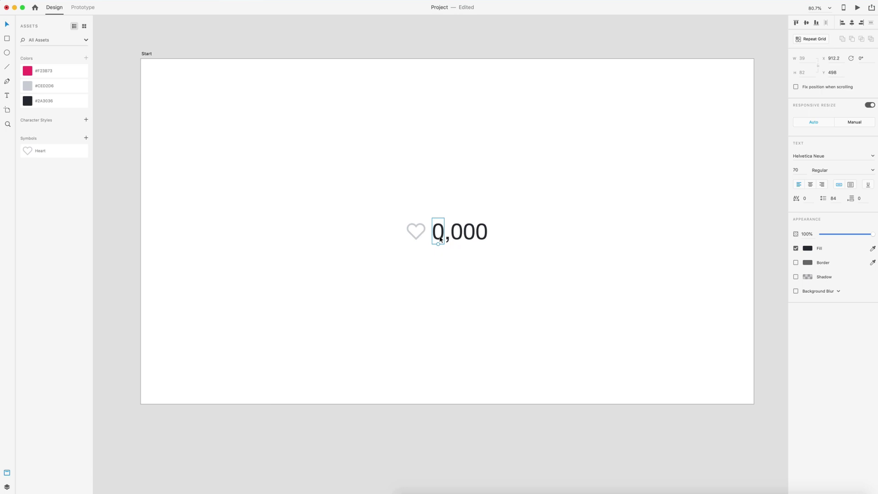
{"action": "left_click_drag", "start_coordinate": [447, 240], "coordinate": [482, 238]}
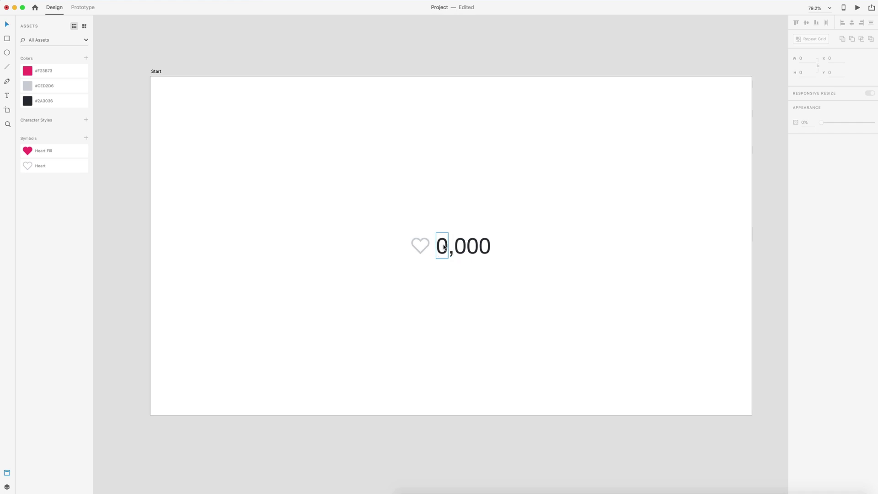
{"action": "left_click", "coordinate": [444, 247]}
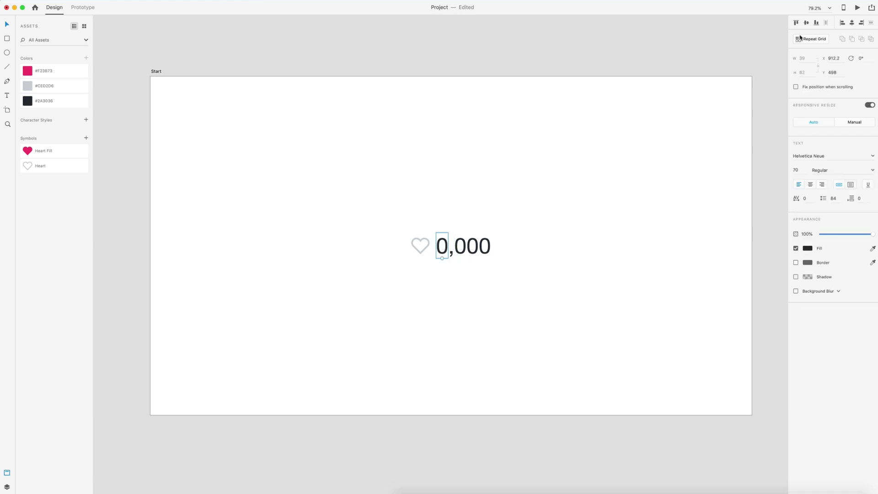
Make the first digit a gapless two-row repeat grid with the second cell reading 1.
{"action": "left_click", "coordinate": [809, 40]}
{"action": "left_click_drag", "start_coordinate": [441, 259], "coordinate": [438, 302]}
{"action": "left_click_drag", "start_coordinate": [442, 261], "coordinate": [442, 257]}
{"action": "double_click", "coordinate": [443, 272]}
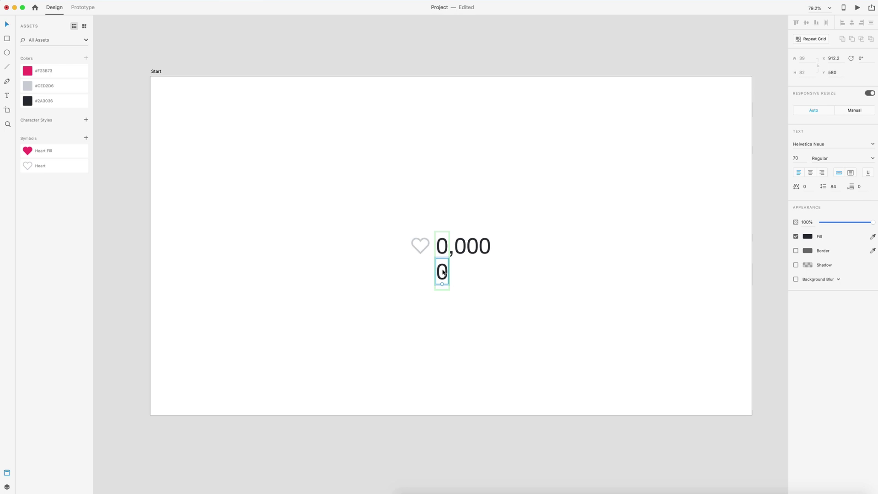
{"action": "double_click", "coordinate": [443, 273]}
{"action": "type", "text": "1"}
{"action": "key", "text": "Escape"}
Turn the digit after the comma into a two-row repeat grid.
{"action": "left_click", "coordinate": [460, 247]}
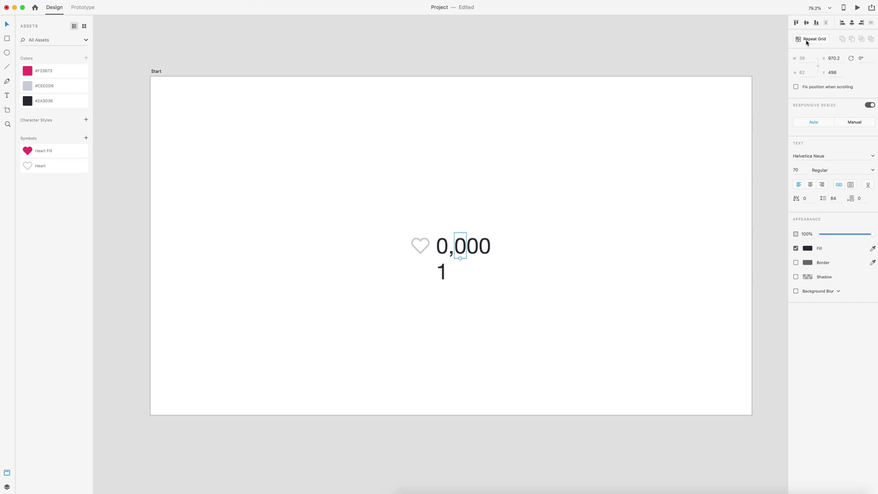
{"action": "left_click", "coordinate": [807, 40]}
{"action": "mouse_move", "coordinate": [460, 258]}
{"action": "left_mouse_down"}
{"action": "mouse_move", "coordinate": [460, 284]}
{"action": "mouse_move", "coordinate": [461, 257]}
{"action": "left_mouse_up"}
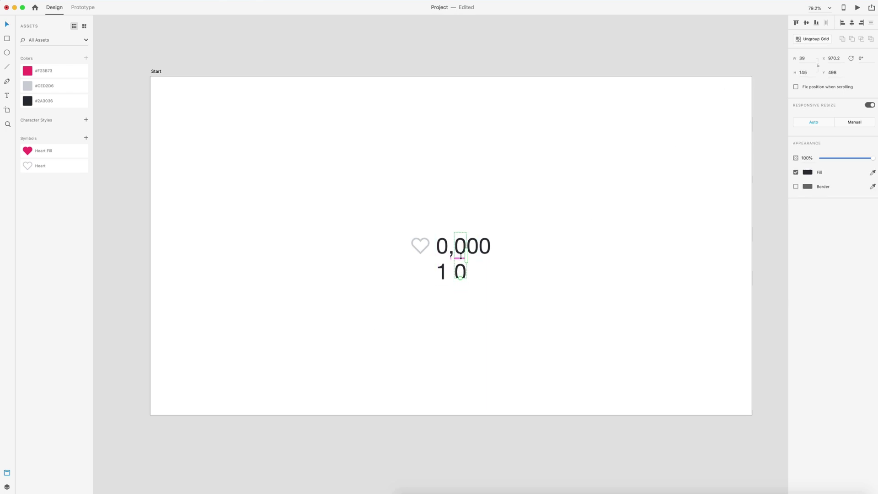
Extend the digit-after-comma column so it counts up through 9.
{"action": "scroll", "coordinate": [462, 261], "scroll_direction": "down", "scroll_amount": 4}
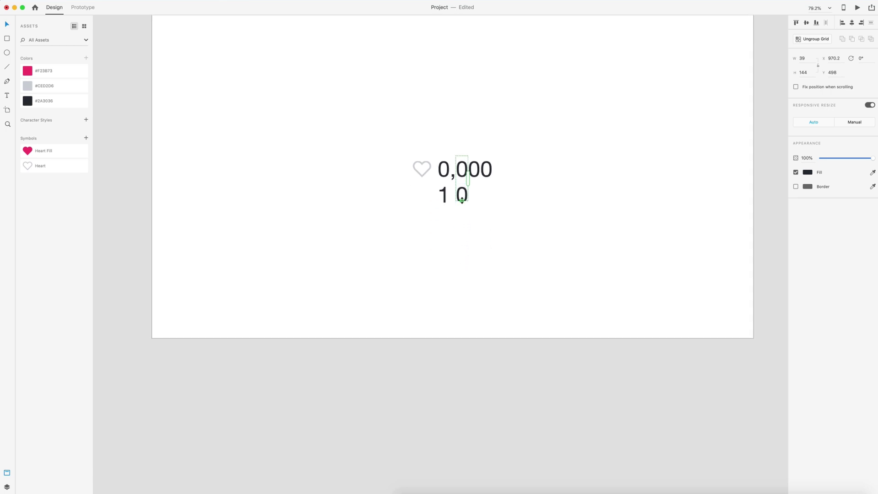
{"action": "left_click_drag", "start_coordinate": [462, 200], "coordinate": [464, 414]}
{"action": "double_click", "coordinate": [465, 398]}
{"action": "type", "text": "1 2 3 4 5 6"}
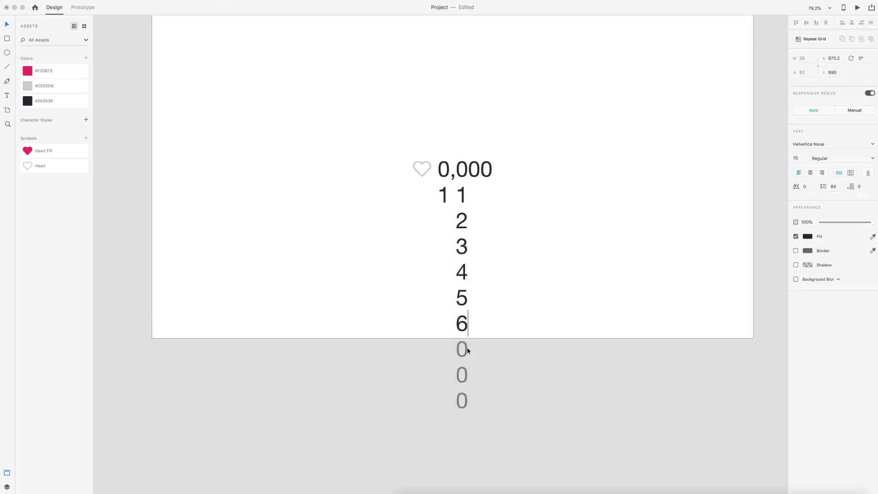
{"action": "key", "text": "Escape"}
{"action": "scroll", "coordinate": [475, 361], "scroll_direction": "down", "scroll_amount": 4}
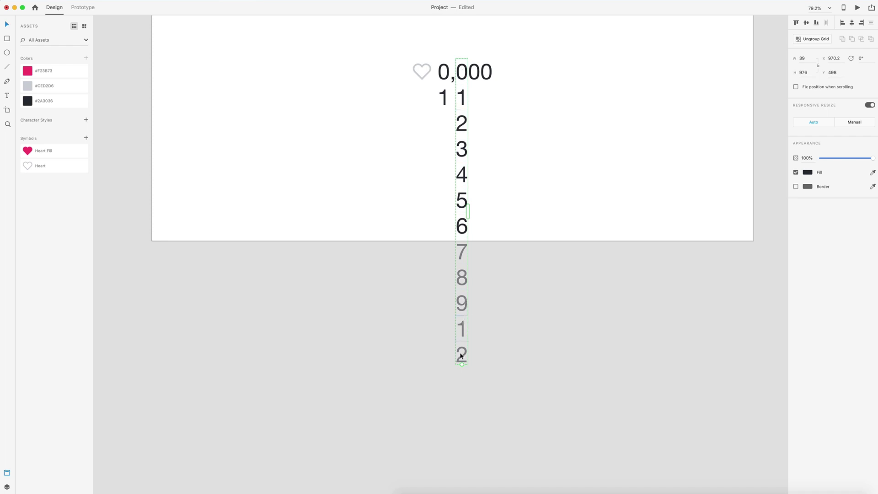
Replace the third and last plain digits of 0,000 with copies of the counting column.
{"action": "left_click", "coordinate": [474, 72]}
{"action": "key", "text": "Delete"}
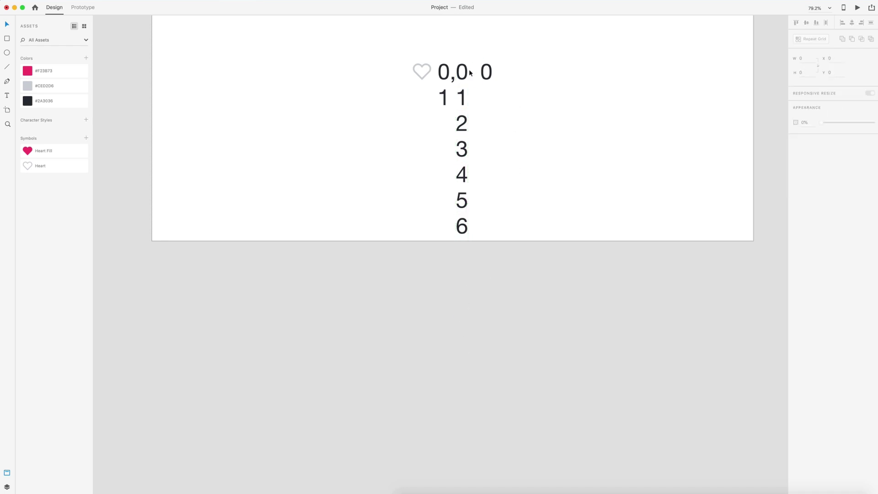
{"action": "left_click", "coordinate": [462, 74]}
{"action": "key", "text": "super+z"}
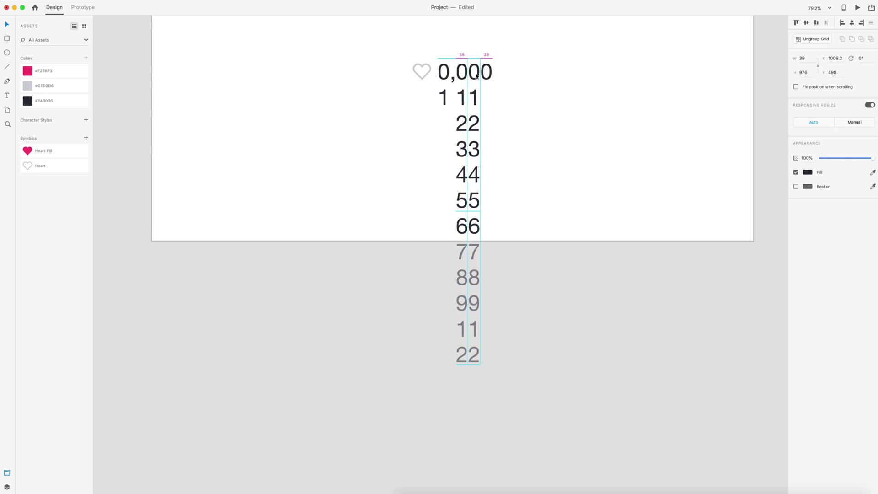
{"action": "left_click", "coordinate": [486, 72]}
{"action": "key", "text": "Delete"}
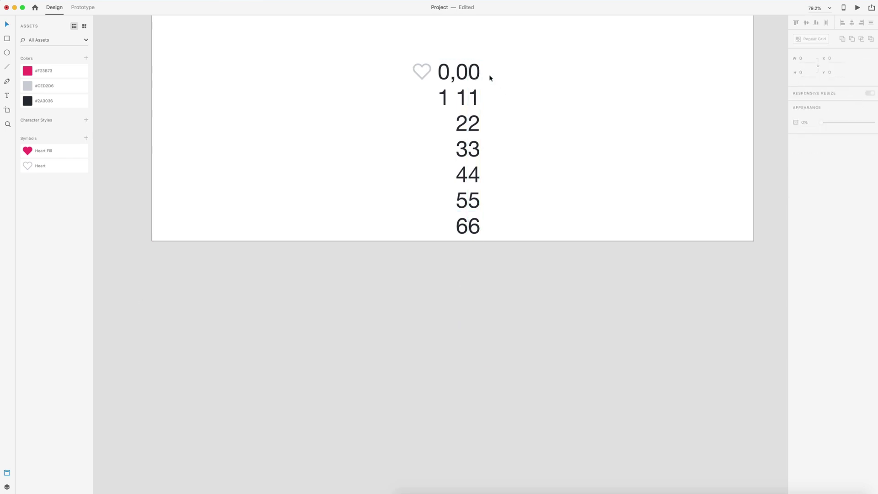
{"action": "left_click", "coordinate": [473, 72]}
{"action": "key", "text": "super+z"}
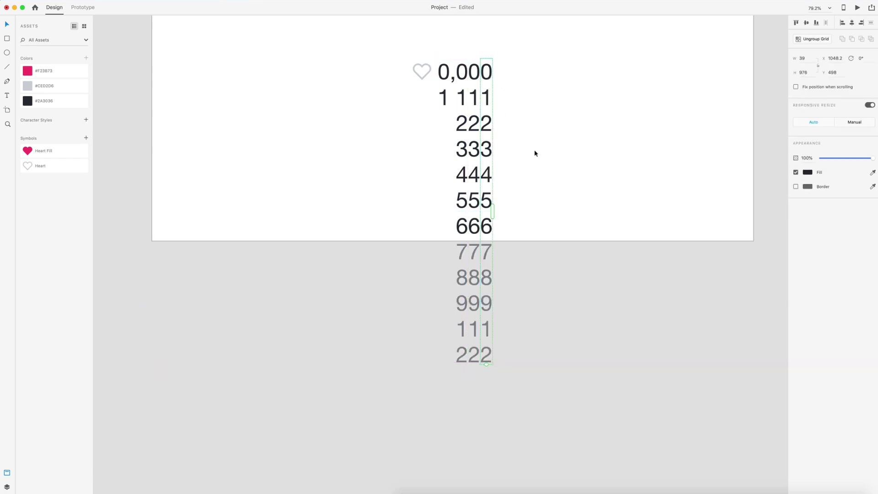
Lengthen the last column, renumber its cells up to 9, and select all digit columns.
{"action": "scroll", "coordinate": [535, 153], "scroll_direction": "down", "scroll_amount": 5}
{"action": "left_click_drag", "start_coordinate": [486, 182], "coordinate": [489, 398]}
{"action": "double_click", "coordinate": [488, 198]}
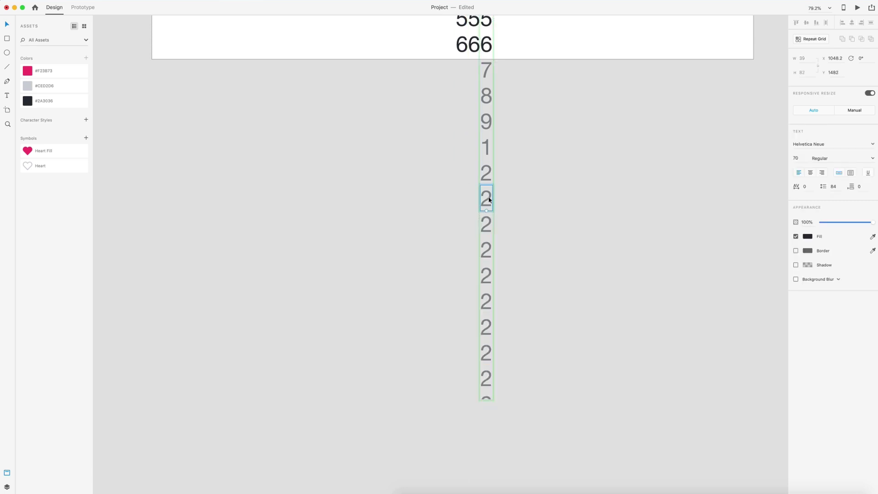
{"action": "double_click", "coordinate": [487, 198]}
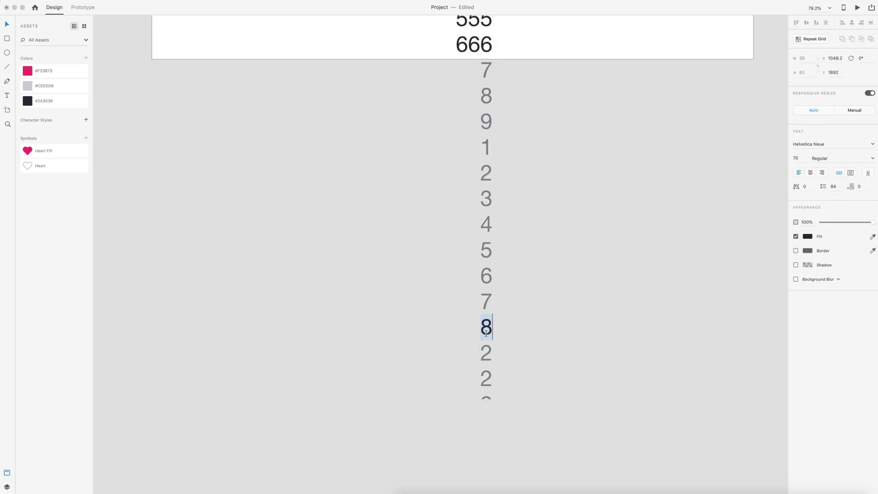
{"action": "double_click", "coordinate": [486, 352]}
{"action": "type", "text": "9"}
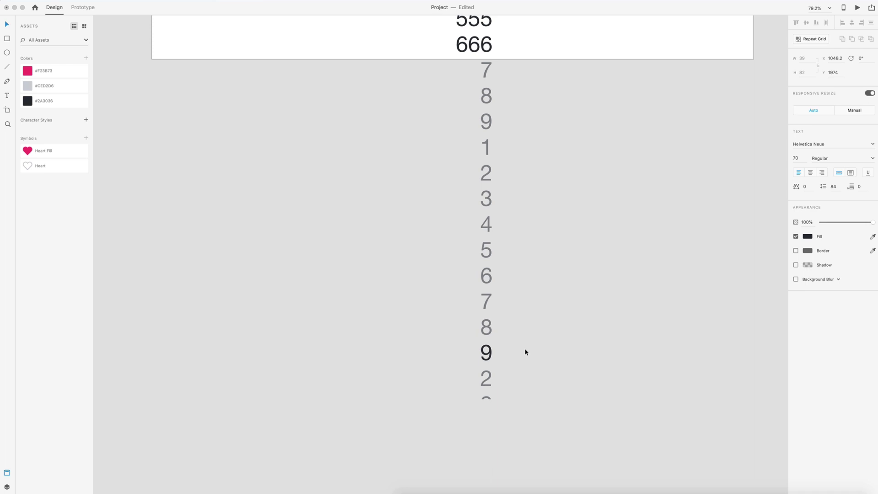
{"action": "key", "text": "Escape"}
{"action": "key", "text": "Escape"}
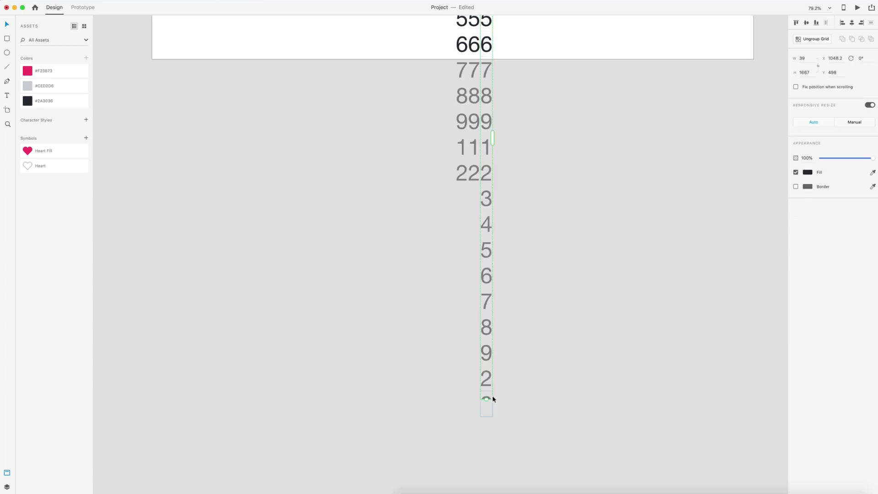
{"action": "left_click_drag", "start_coordinate": [487, 398], "coordinate": [486, 358]}
{"action": "key", "text": "Escape"}
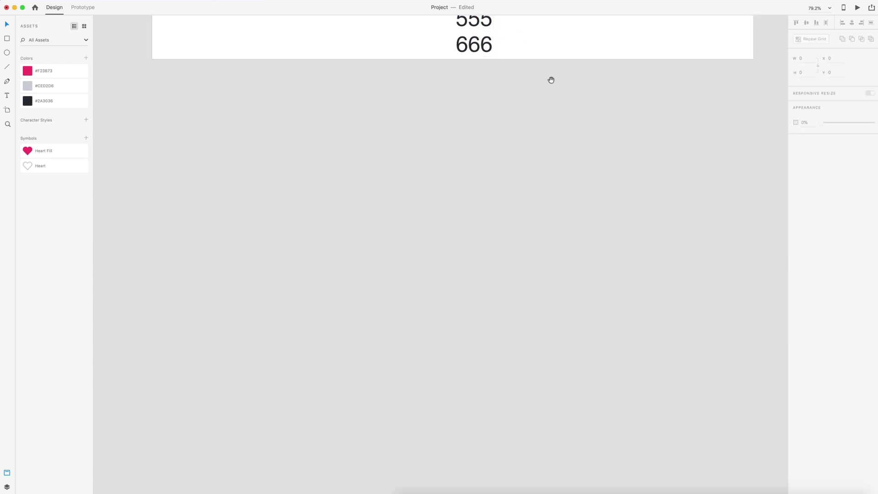
{"action": "left_click_drag", "start_coordinate": [550, 78], "coordinate": [557, 323]}
{"action": "left_click_drag", "start_coordinate": [566, 213], "coordinate": [436, 94]}
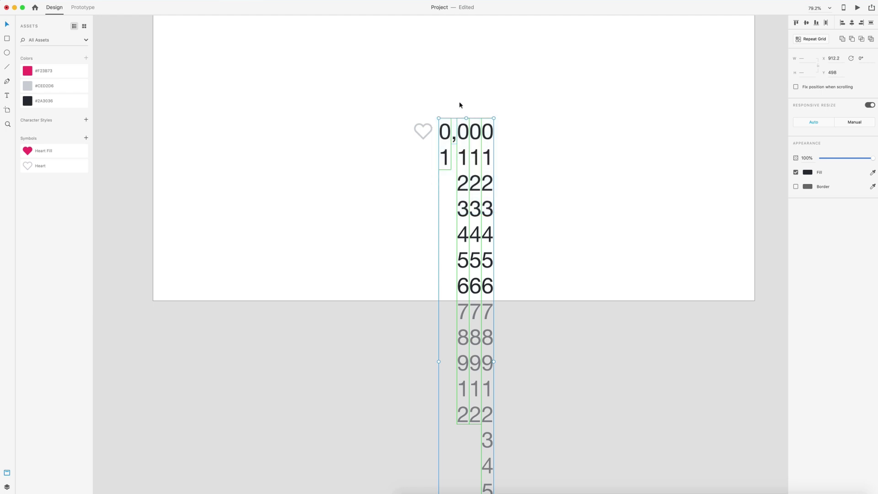
Group the digit columns and mask them with a rectangle over the top row.
{"action": "key", "text": "super+g"}
{"action": "key", "text": "Escape"}
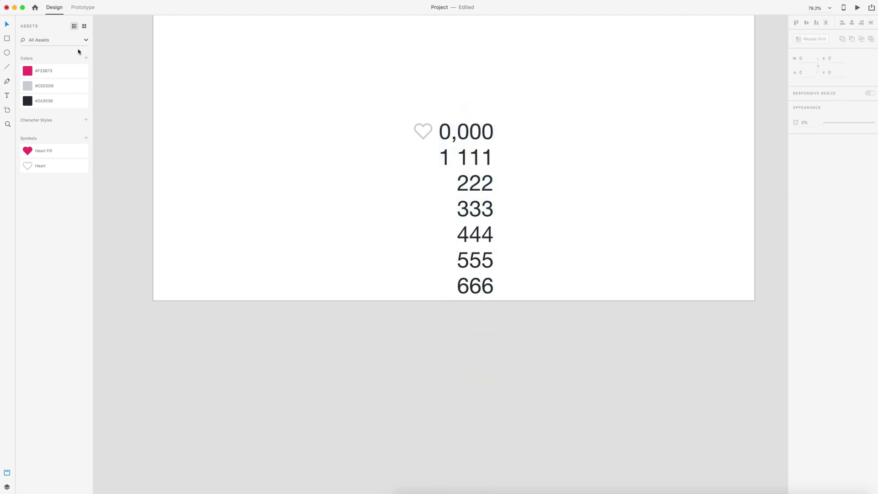
{"action": "left_click", "coordinate": [7, 39]}
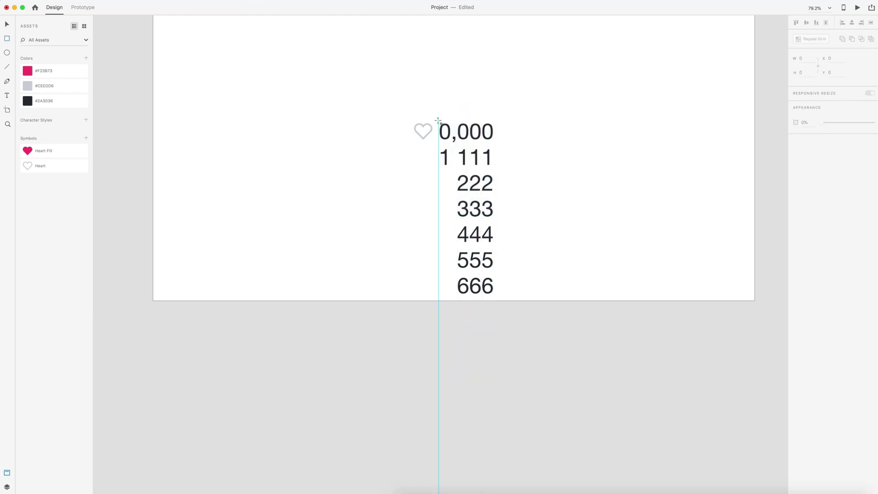
{"action": "left_click_drag", "start_coordinate": [439, 119], "coordinate": [494, 144]}
{"action": "left_click", "coordinate": [484, 159], "text": "shift"}
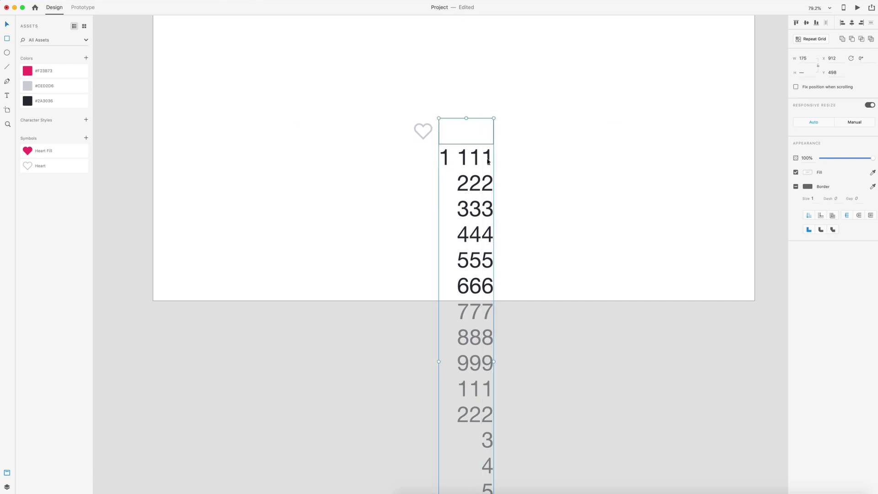
{"action": "key", "text": "super+shift+m"}
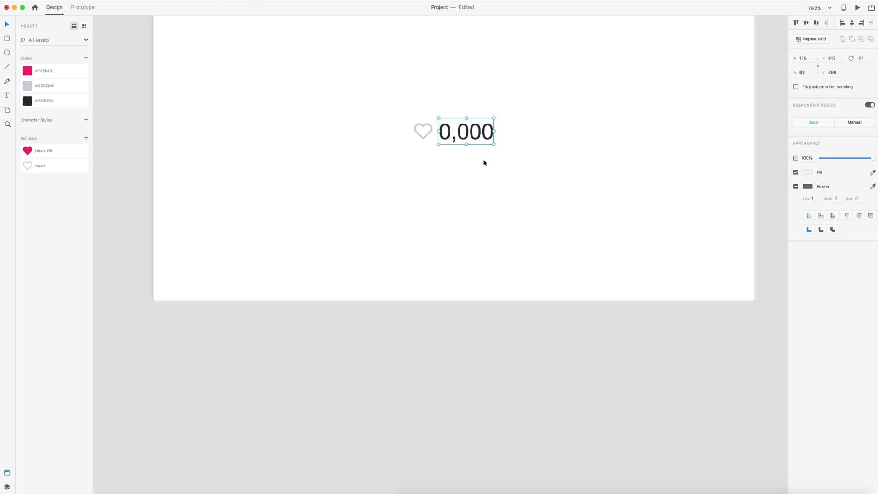
{"action": "left_click", "coordinate": [76, 2]}
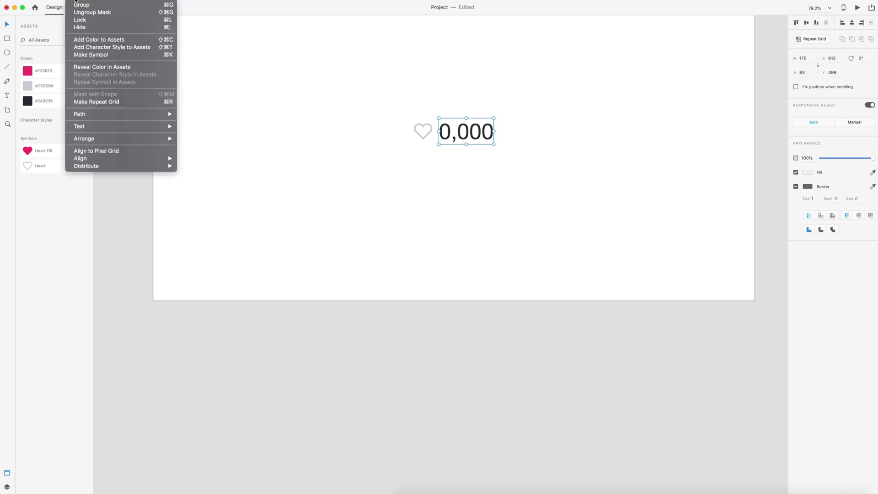
{"action": "left_click", "coordinate": [359, 77]}
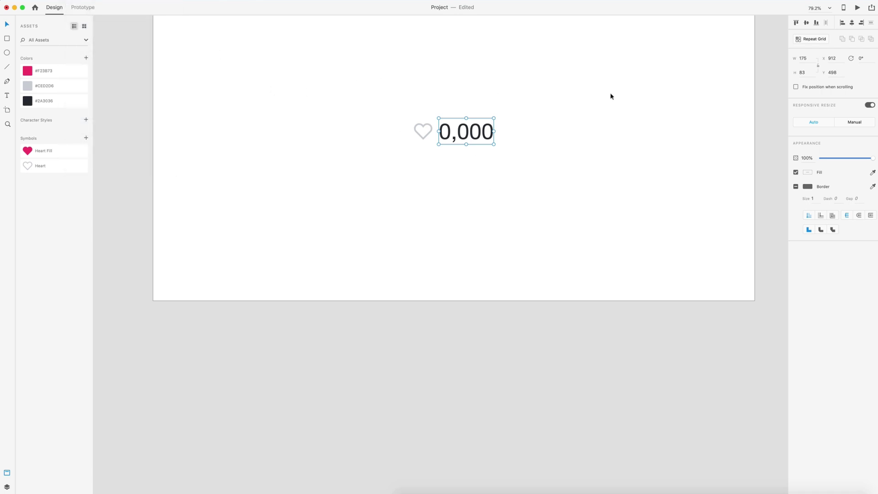
{"action": "left_click_drag", "start_coordinate": [621, 89], "coordinate": [554, 187]}
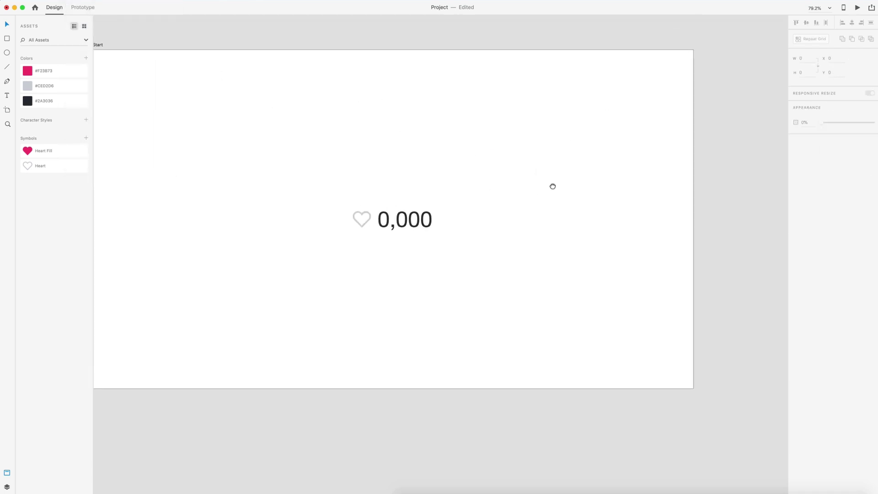
Duplicate the Start artboard and rename the copy End.
{"action": "left_click", "coordinate": [98, 45]}
{"action": "key", "text": "super+d"}
{"action": "double_click", "coordinate": [146, 81]}
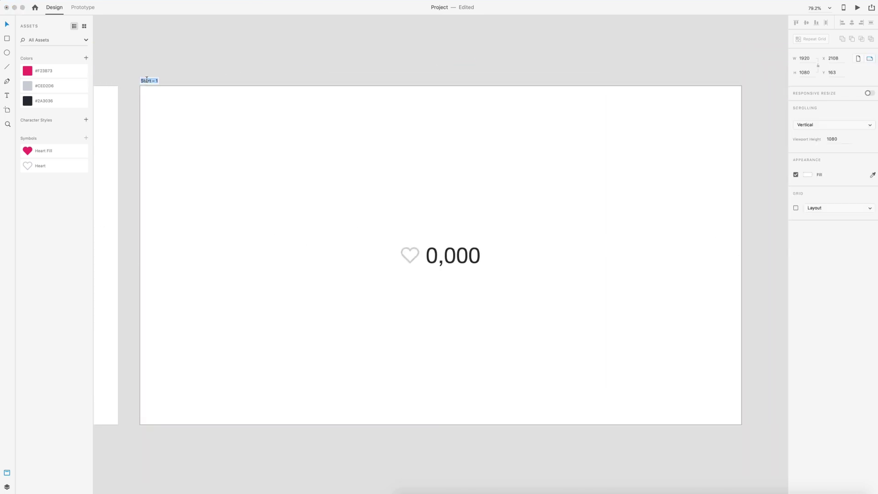
{"action": "type", "text": "End"}
{"action": "key", "text": "Return"}
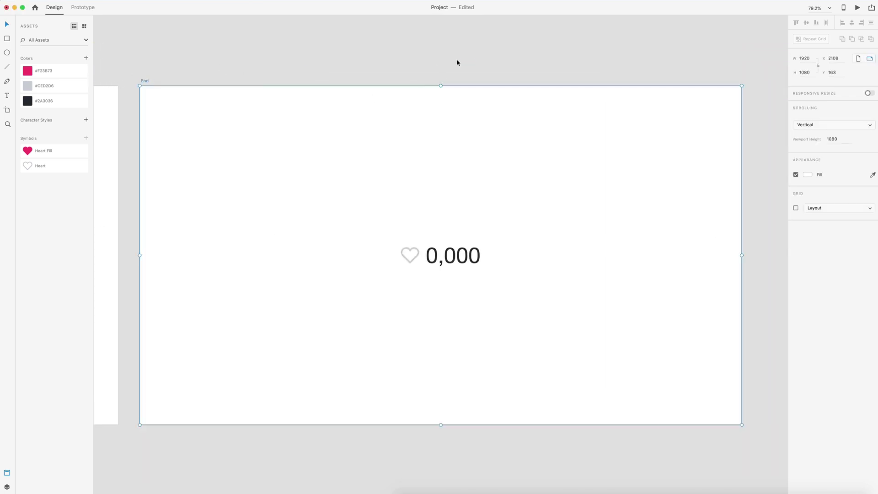
Place the Heart Fill symbol over the End artboard's heart.
{"action": "left_click", "coordinate": [457, 62]}
{"action": "scroll", "coordinate": [457, 288], "scroll_direction": "down", "scroll_amount": 3}
{"action": "left_click_drag", "start_coordinate": [29, 150], "coordinate": [459, 222]}
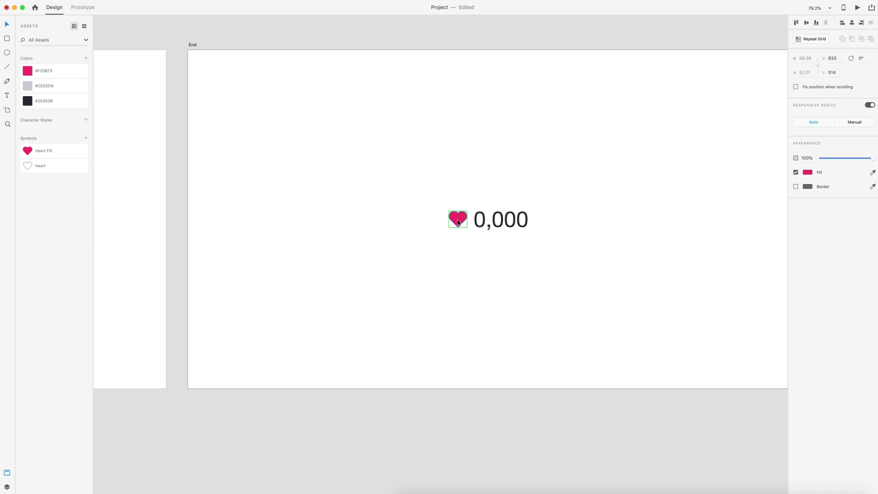
Roll the End counter's digit columns up to 1,229, then fit both artboards in view.
{"action": "left_click", "coordinate": [465, 257]}
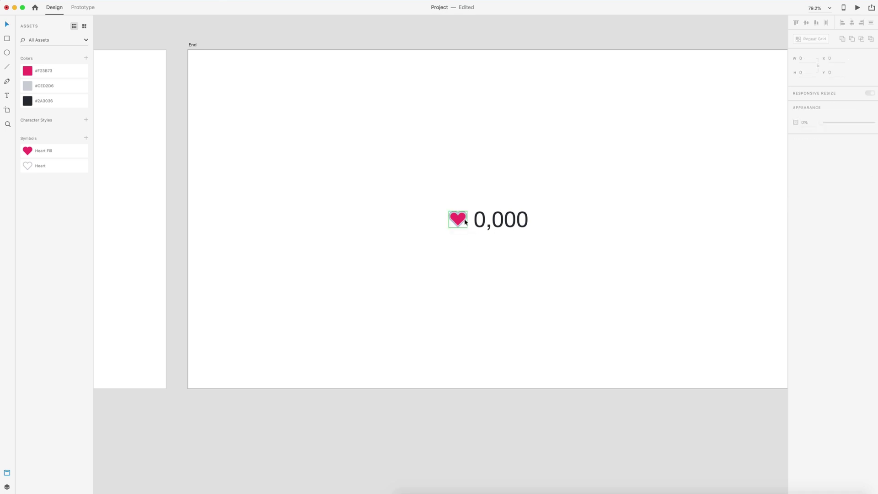
{"action": "left_click", "coordinate": [458, 219]}
{"action": "key", "text": "Escape"}
{"action": "left_click", "coordinate": [483, 222]}
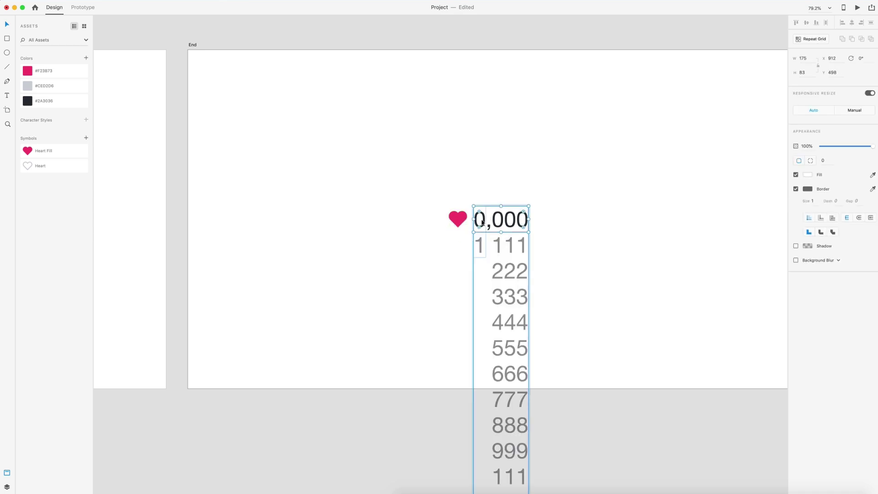
{"action": "double_click", "coordinate": [482, 223]}
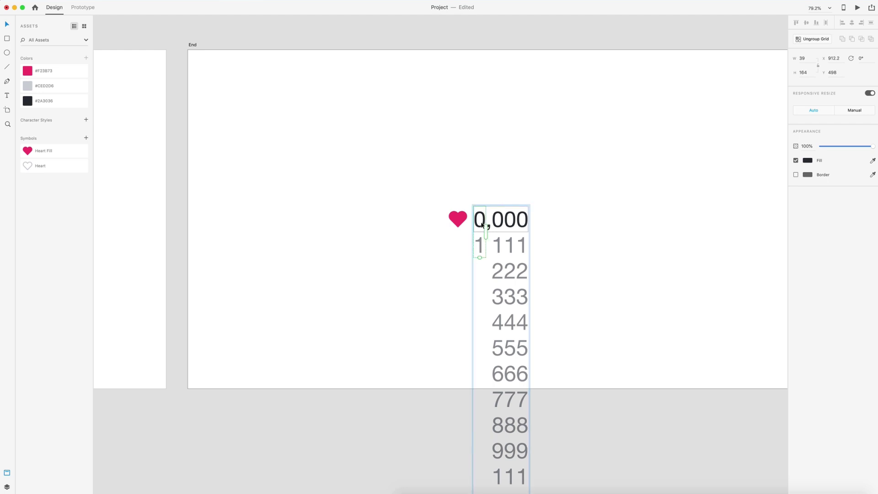
{"action": "left_click_drag", "start_coordinate": [480, 227], "coordinate": [480, 201]}
{"action": "left_click_drag", "start_coordinate": [498, 271], "coordinate": [510, 220]}
{"action": "left_click_drag", "start_coordinate": [522, 450], "coordinate": [523, 219]}
{"action": "key", "text": "Escape"}
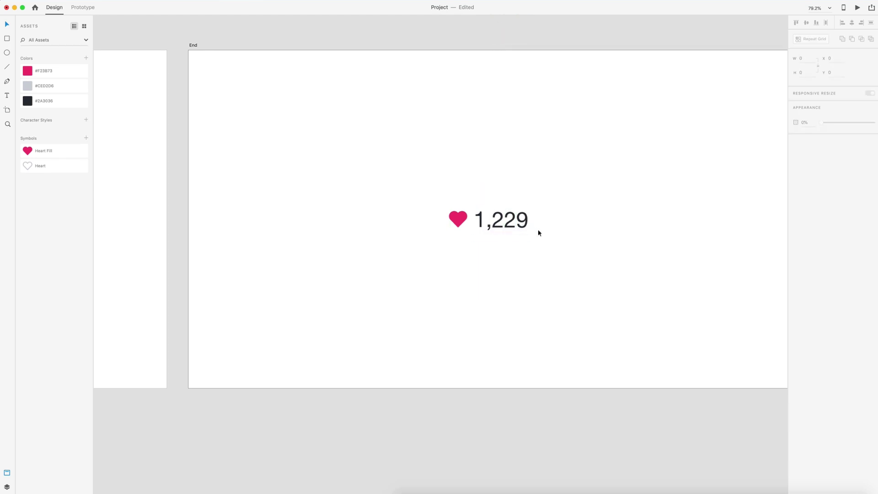
{"action": "key", "text": "super+0"}
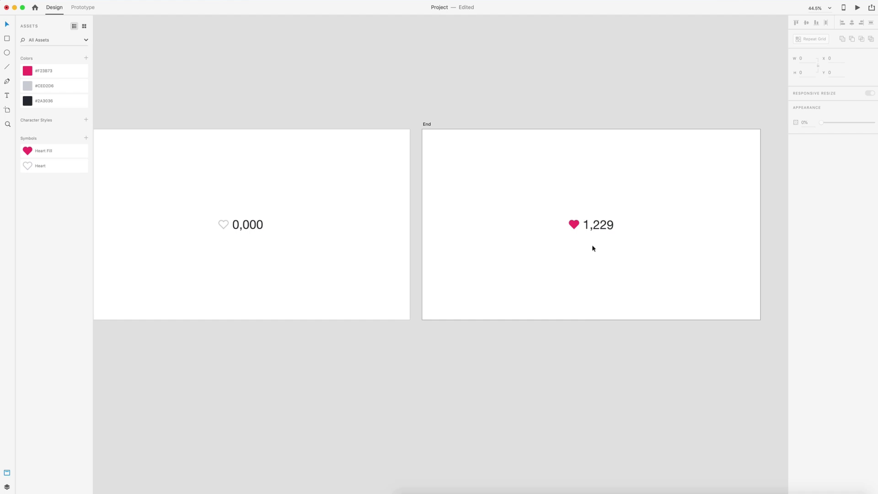
In Prototype mode, link the Start heart to End with a Tap Auto-Animate interaction.
{"action": "left_click", "coordinate": [86, 10]}
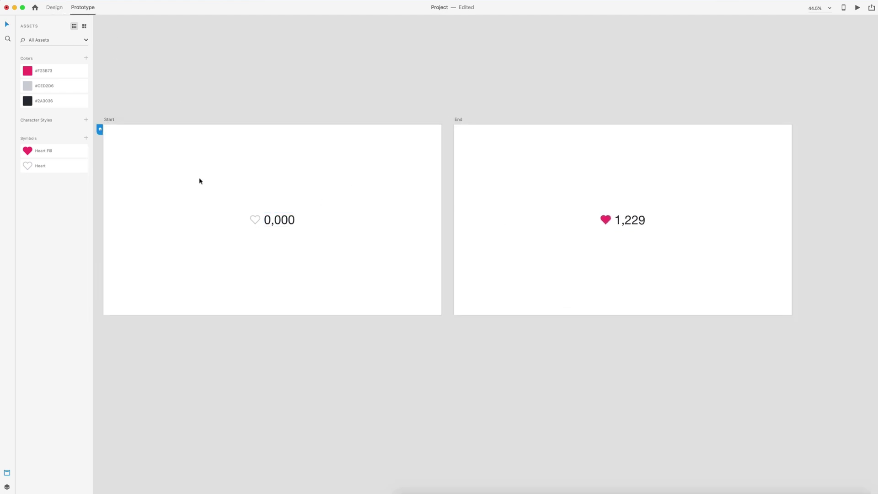
{"action": "left_click", "coordinate": [259, 222]}
{"action": "left_click_drag", "start_coordinate": [262, 222], "coordinate": [501, 187]}
{"action": "left_click", "coordinate": [425, 84]}
{"action": "left_click", "coordinate": [426, 85]}
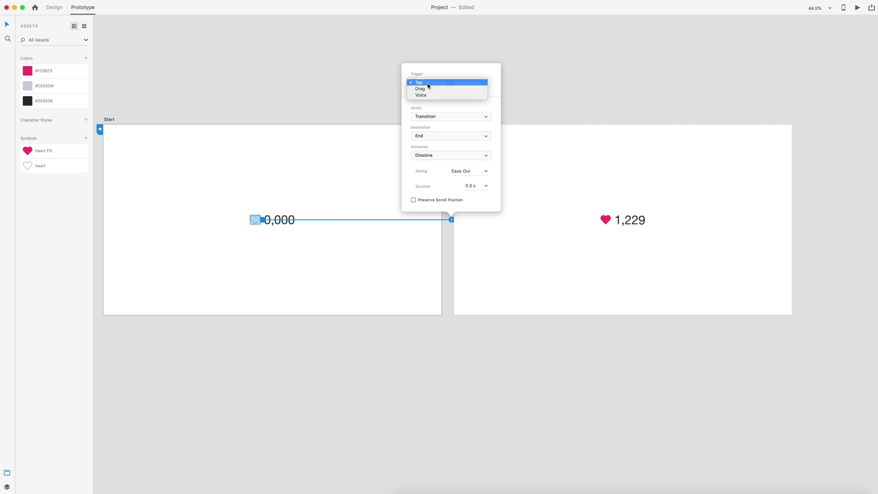
{"action": "left_click", "coordinate": [432, 116]}
{"action": "left_click", "coordinate": [425, 122]}
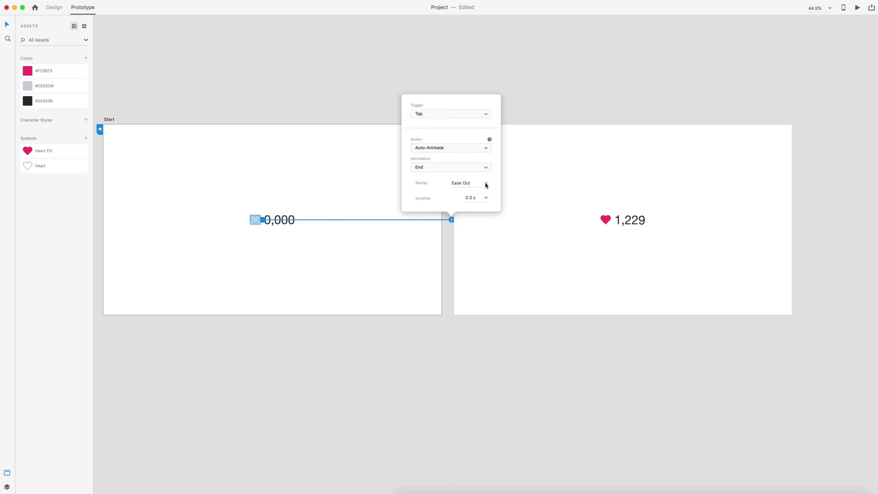
Set easing to Ease In-Out with a 2 s duration, then link End's heart back to Start.
{"action": "left_click", "coordinate": [486, 184]}
{"action": "left_click", "coordinate": [467, 213]}
{"action": "left_click", "coordinate": [480, 198]}
{"action": "type", "text": "2"}
{"action": "left_click", "coordinate": [571, 220]}
{"action": "left_click", "coordinate": [609, 222]}
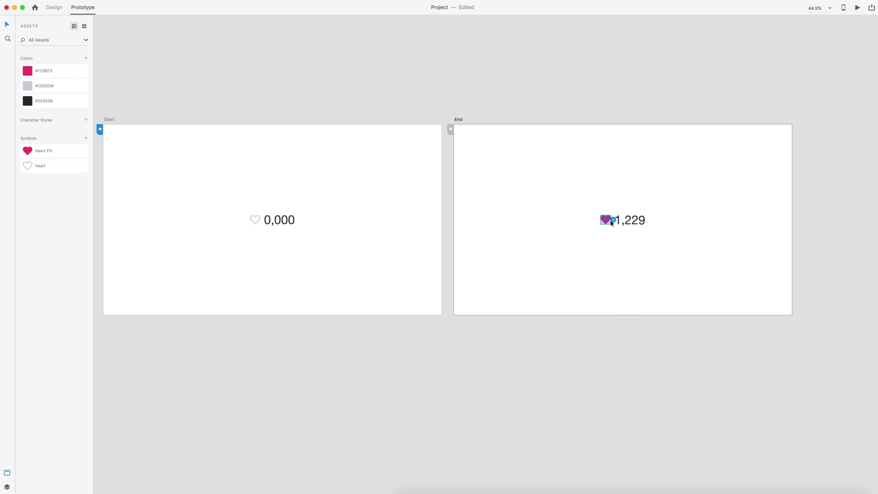
{"action": "left_click_drag", "start_coordinate": [613, 220], "coordinate": [363, 212]}
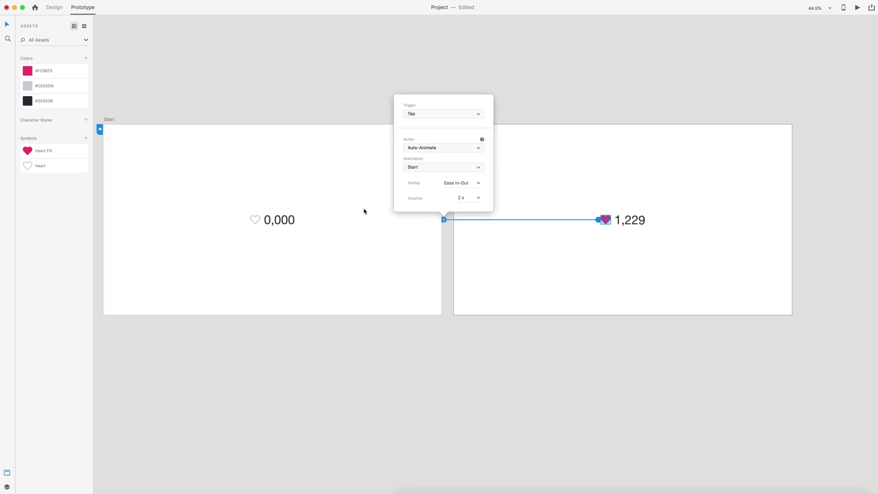
{"action": "left_click", "coordinate": [635, 55]}
{"action": "left_click", "coordinate": [858, 7]}
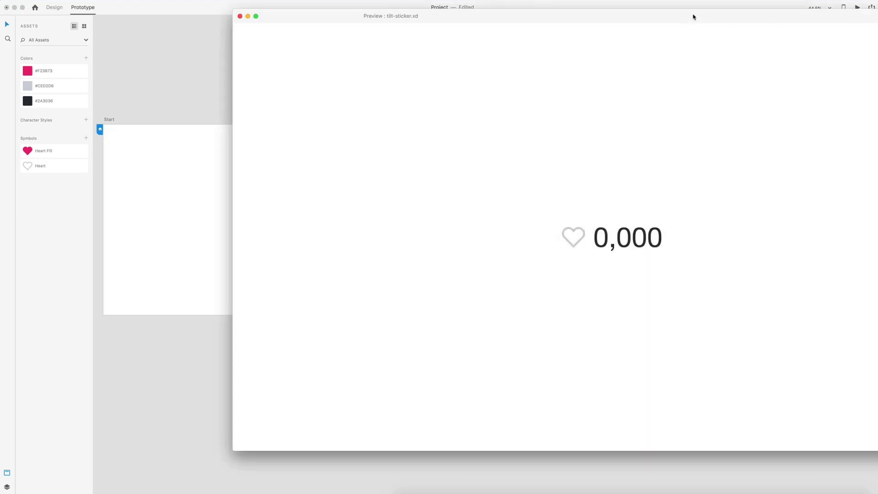
{"action": "left_click_drag", "start_coordinate": [694, 16], "coordinate": [526, 21]}
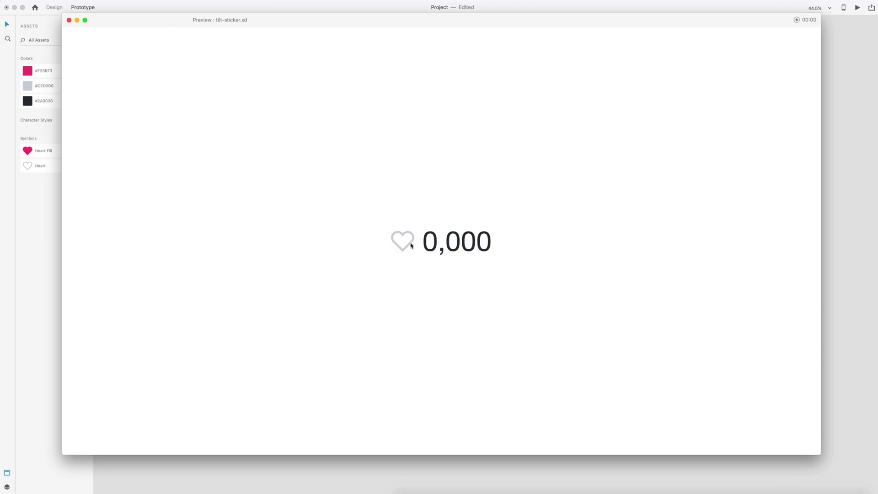
{"action": "left_click", "coordinate": [412, 246]}
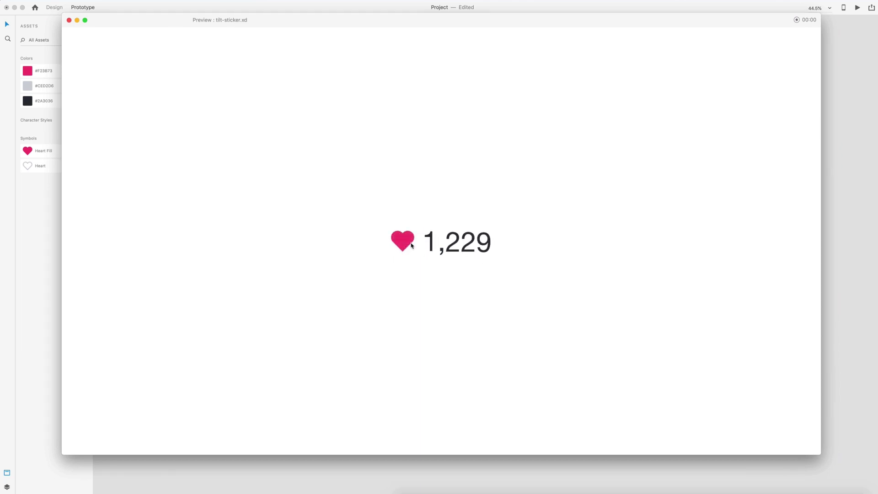
{"action": "left_click", "coordinate": [395, 246]}
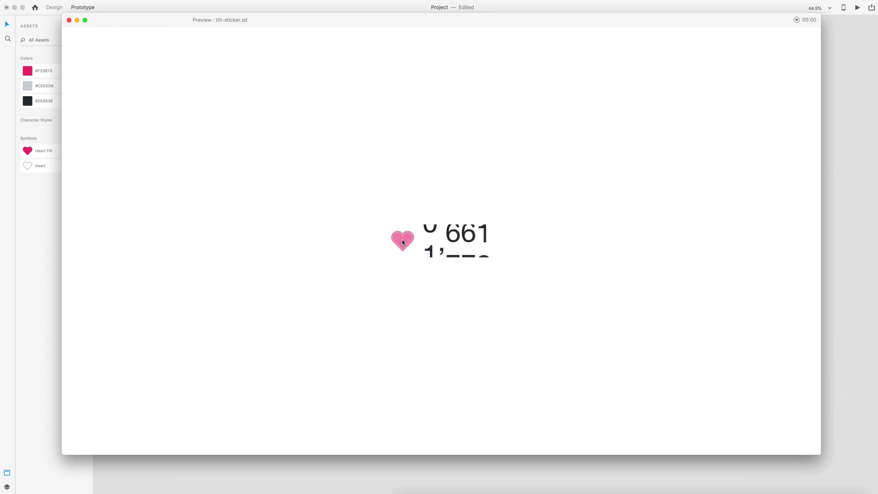
{"action": "key", "text": "super+w"}
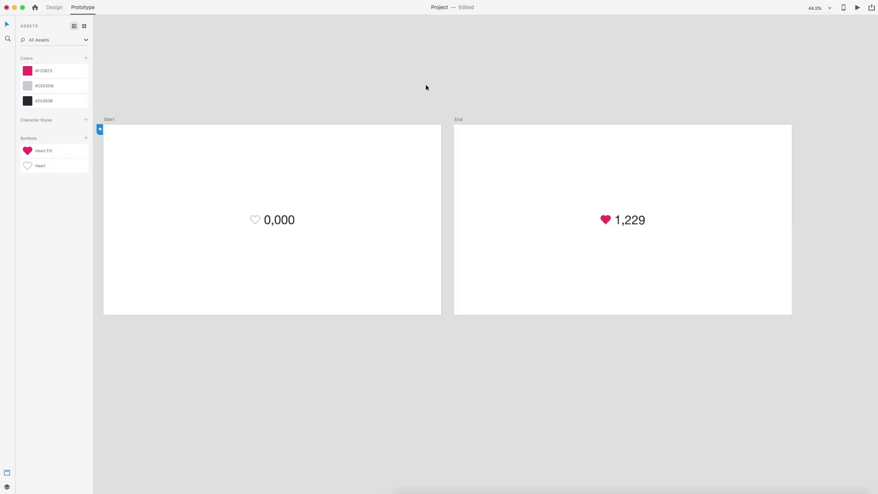